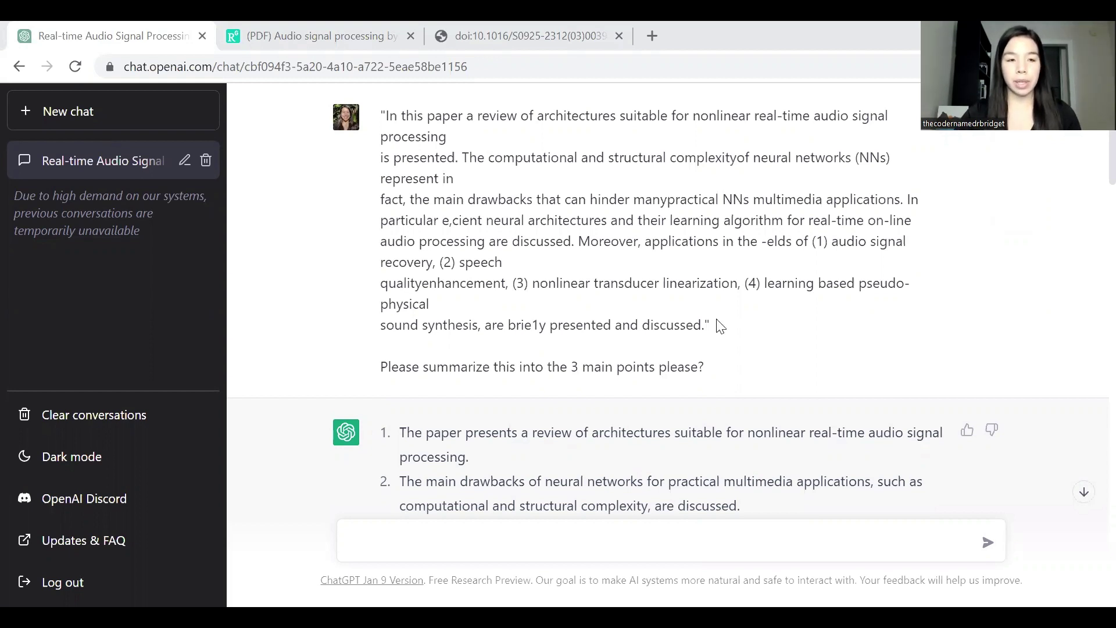
pyautogui.hotkey('ctrl', 'Tab')
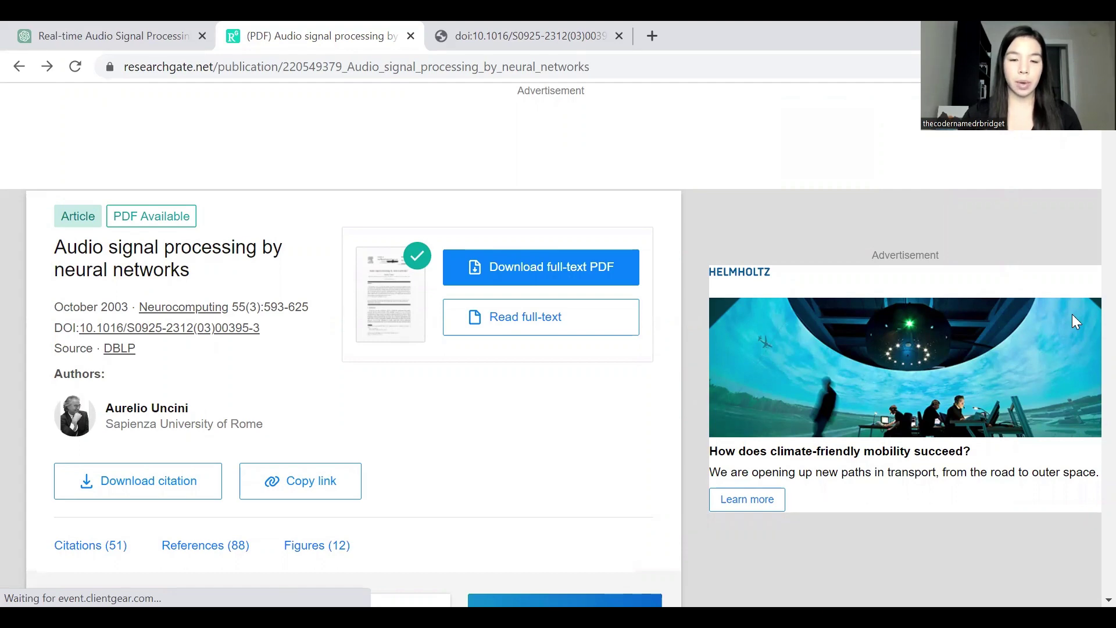
pyautogui.hotkey('ctrl', 'shift', 'Tab')
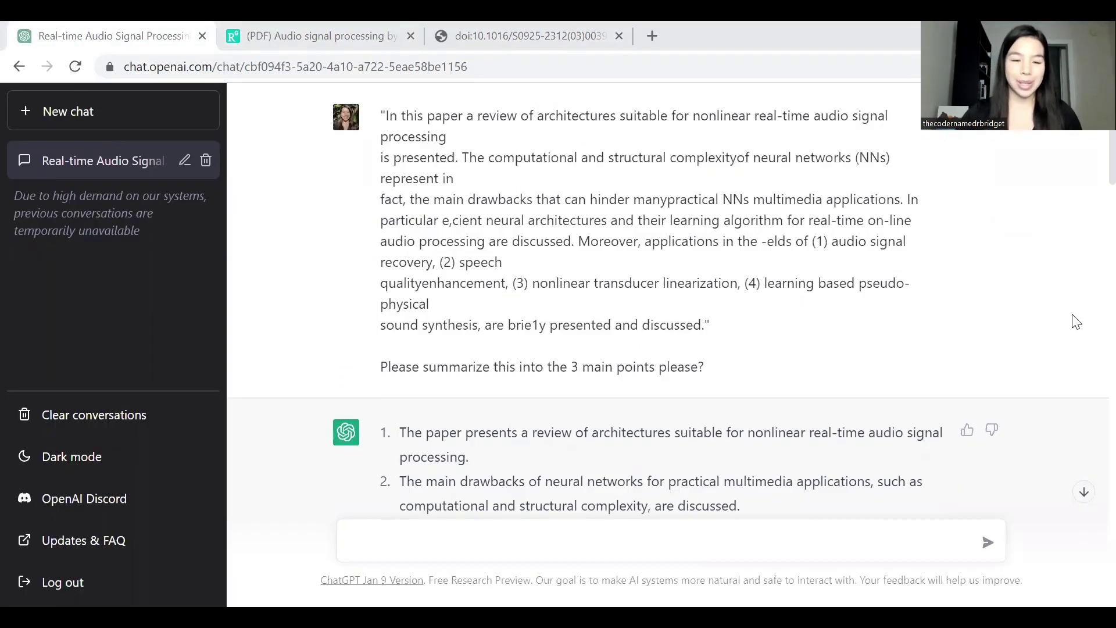
pyautogui.scroll(-2, 1076, 322)
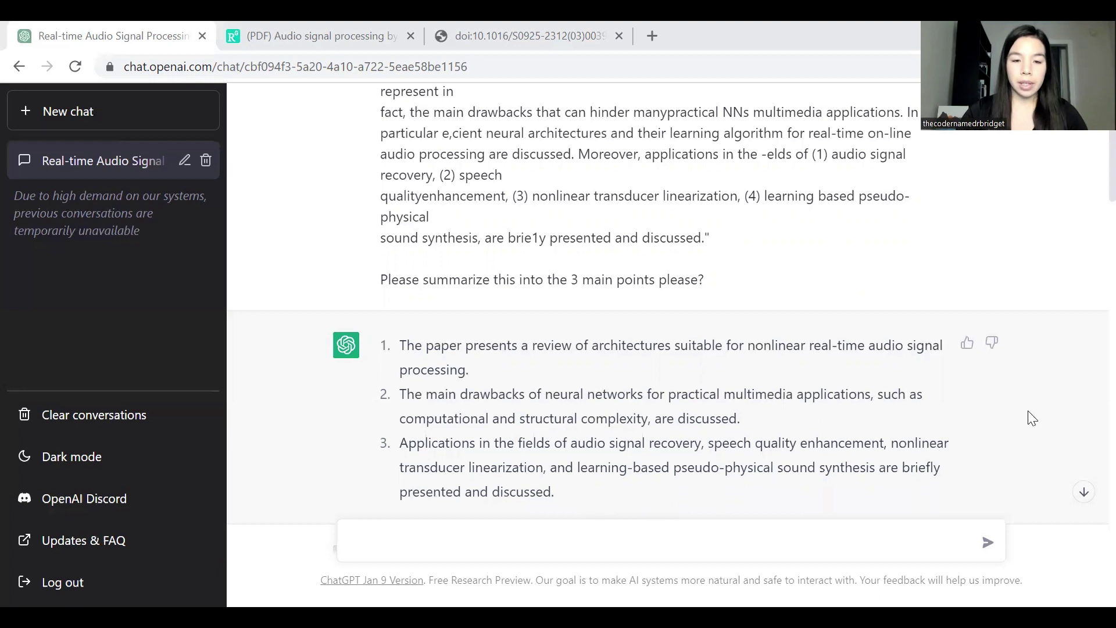
# Step: Highlight the phrase 'nonlinear real-time' in summary point 1, then clear the highlight
pyautogui.click(748, 346)
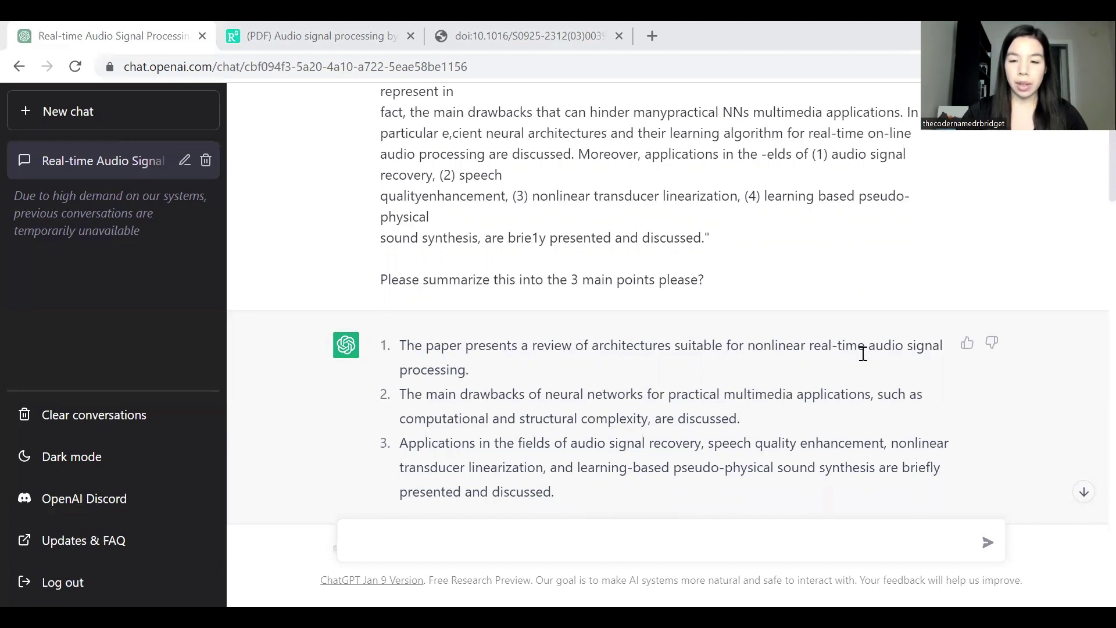
pyautogui.keyDown('shift'); pyautogui.click(866, 349); pyautogui.keyUp('shift')
pyautogui.click(778, 370)
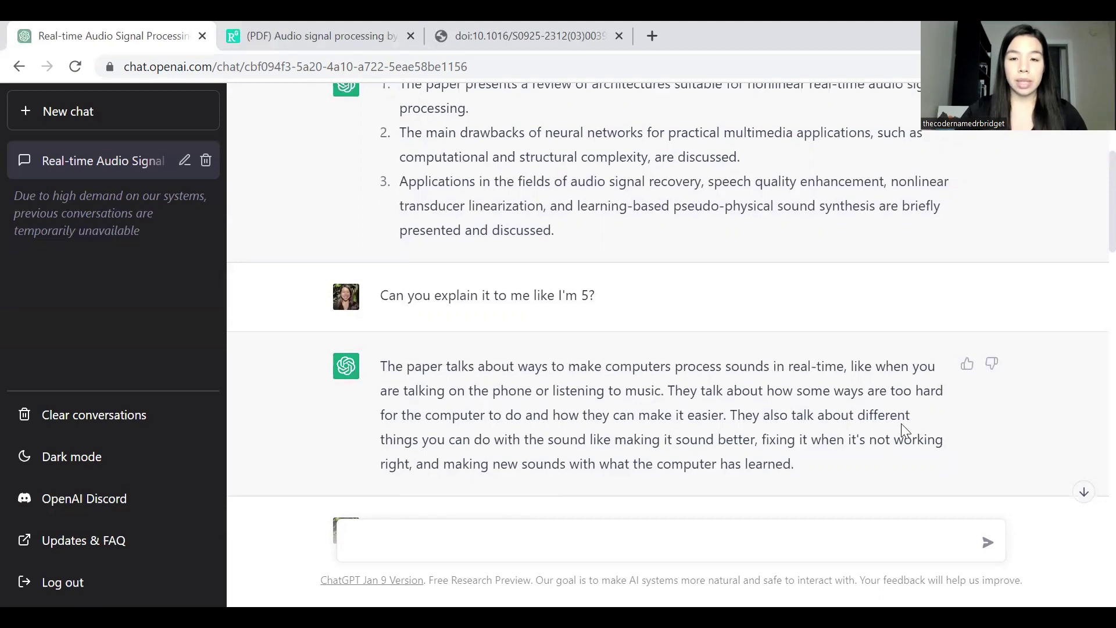
# Step: Select 'nonlinear real-time audio signal processing' in point 1 and highlight it quoted in the question
pyautogui.scroll(1, 813, 291)
pyautogui.moveTo(750, 169); pyautogui.dragTo(882, 197)
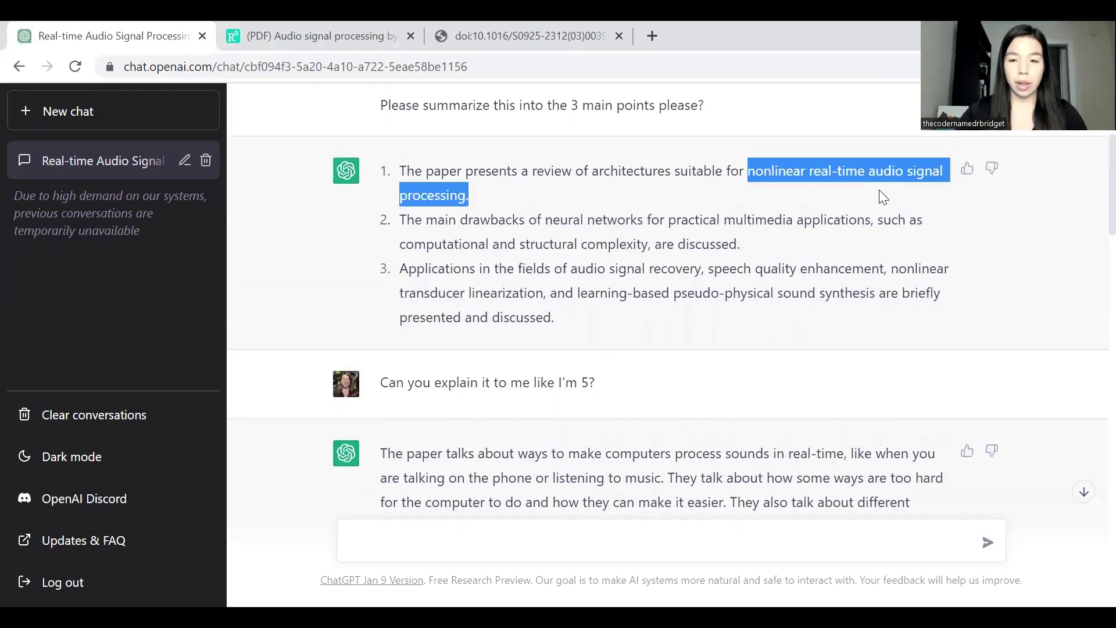
pyautogui.scroll(-5, 755, 337)
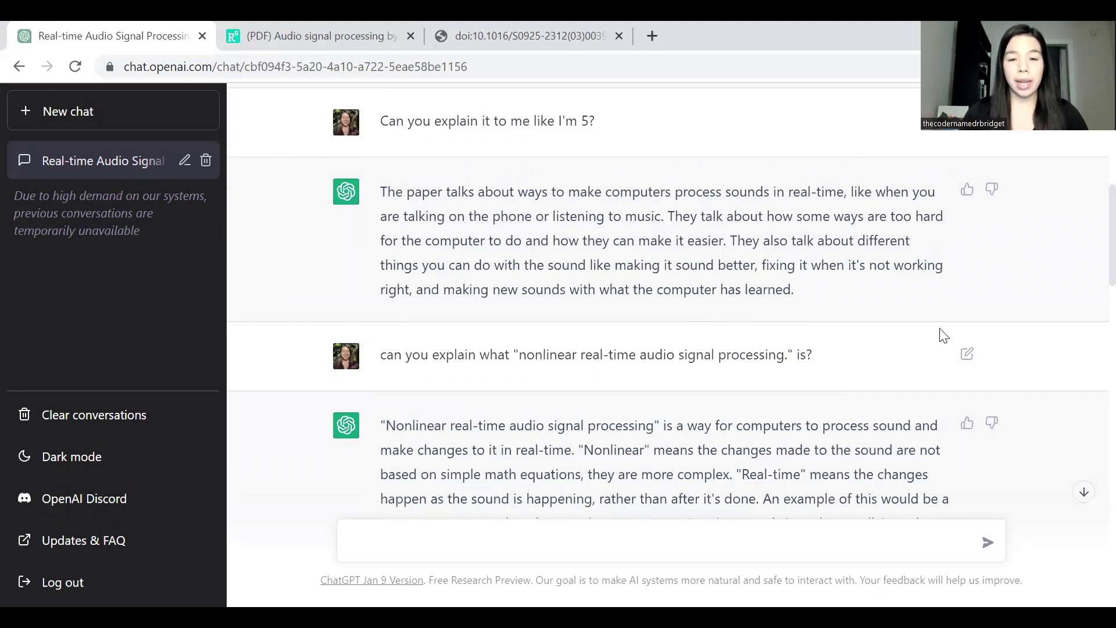
pyautogui.moveTo(784, 354); pyautogui.dragTo(516, 355)
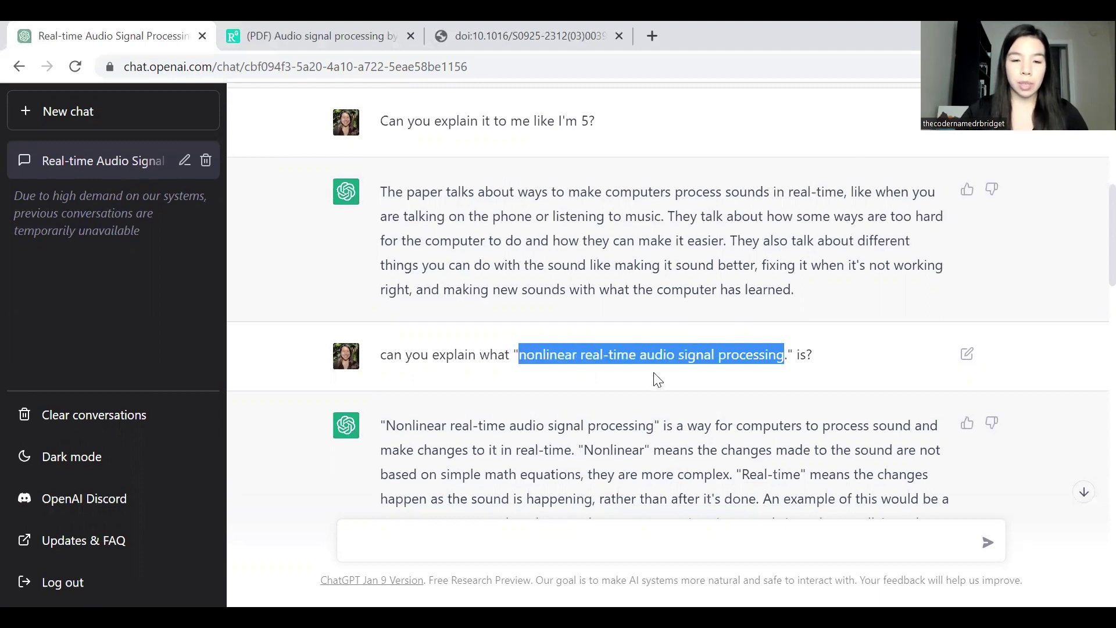
pyautogui.click(611, 388)
pyautogui.scroll(-2, 614, 392)
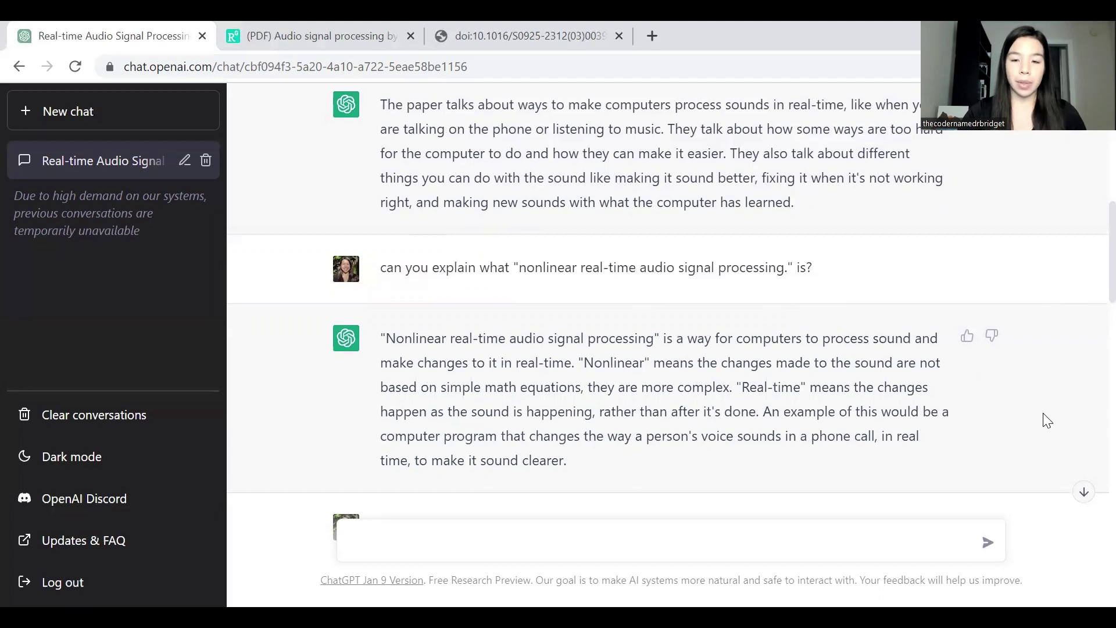
# Step: Scroll down through the answer on how recurrent neural networks process real-time audio
pyautogui.scroll(-2, 1047, 419)
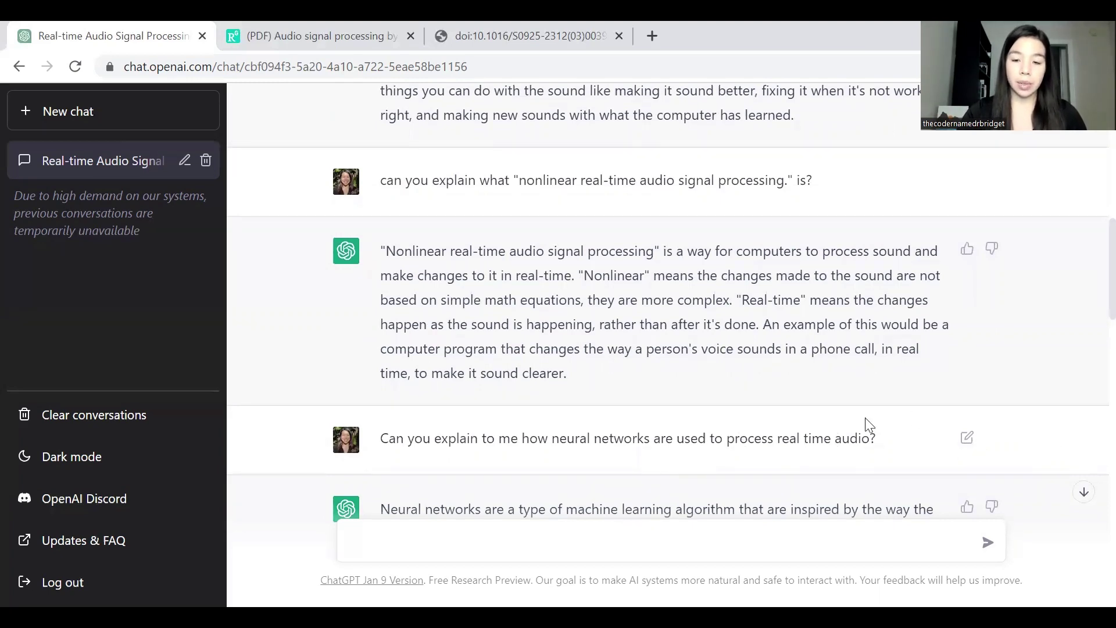
pyautogui.scroll(-2, 1030, 399)
pyautogui.scroll(-4, 1032, 401)
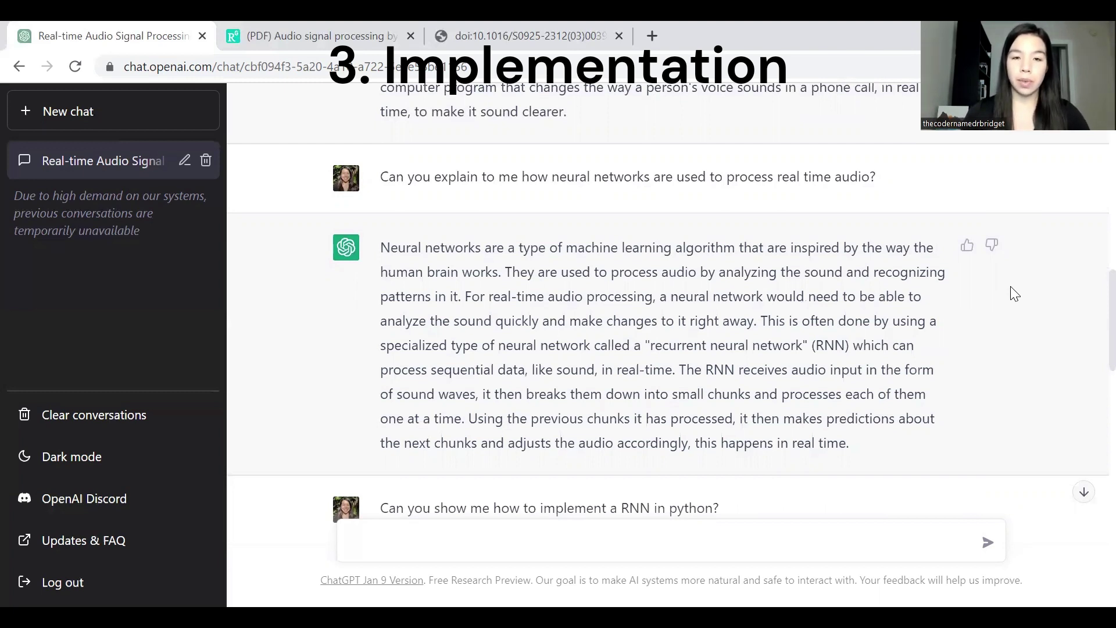
pyautogui.scroll(-5, 1014, 293)
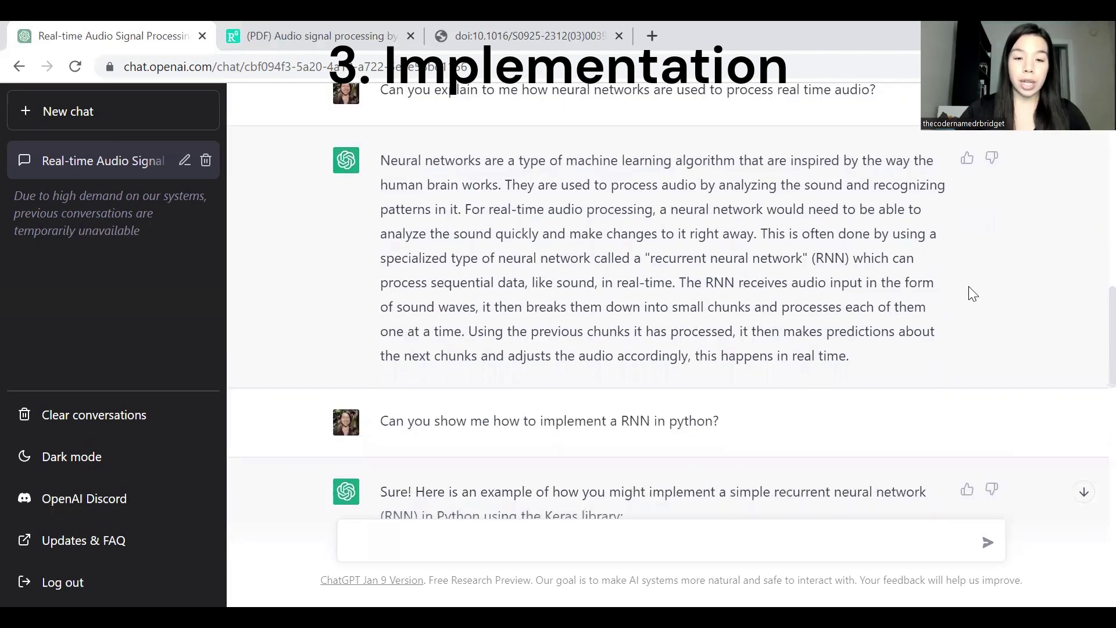
pyautogui.scroll(-2, 969, 294)
pyautogui.scroll(2, 969, 294)
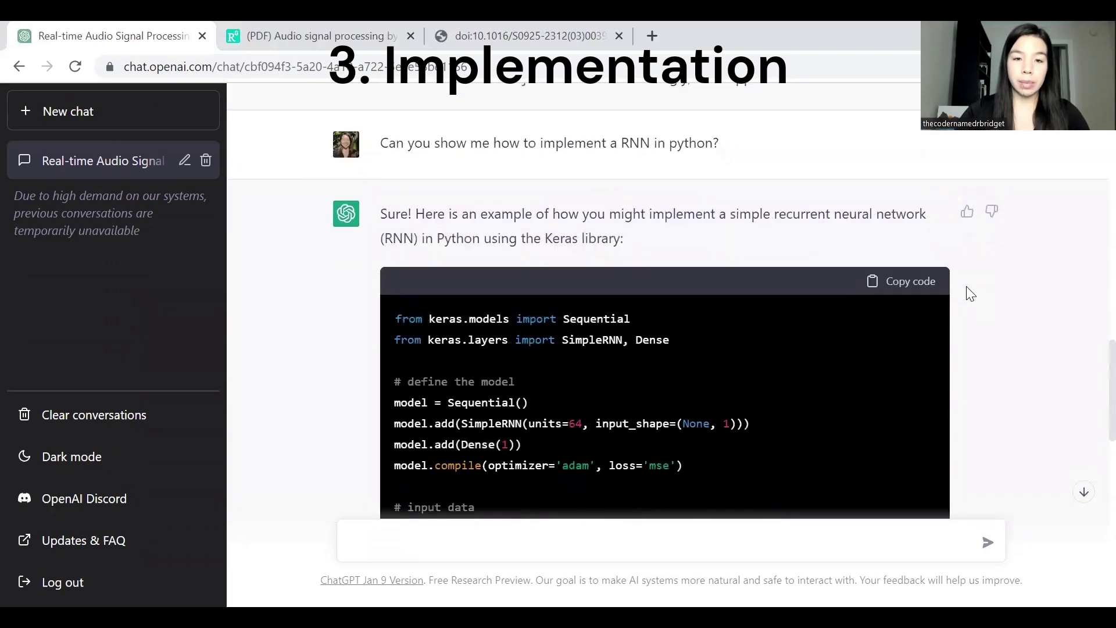
pyautogui.scroll(-3, 969, 293)
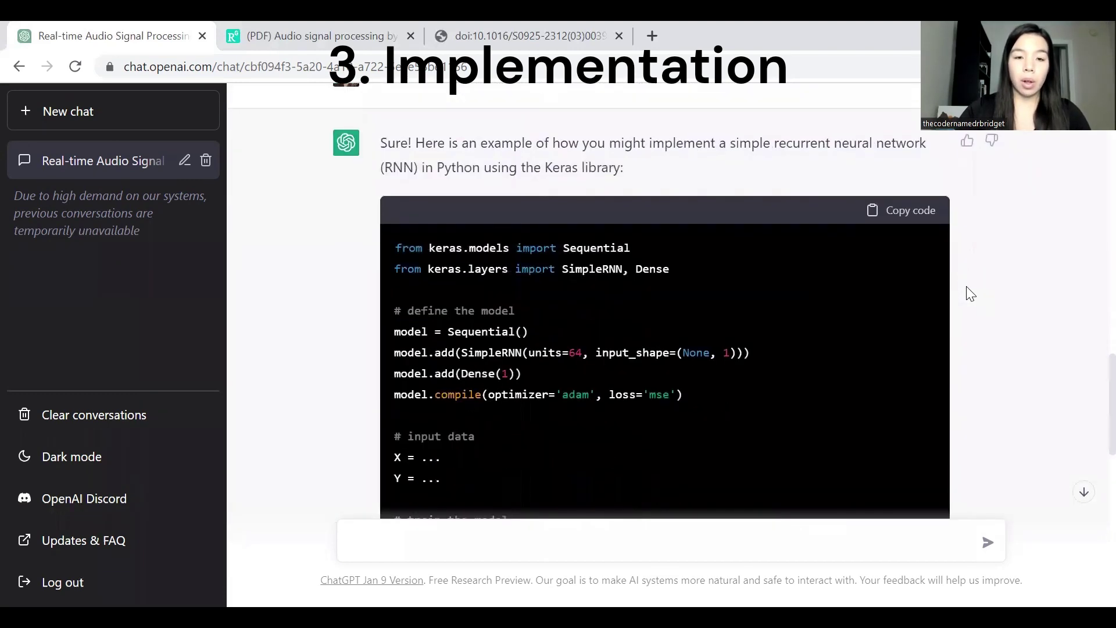
pyautogui.scroll(2, 616, 197)
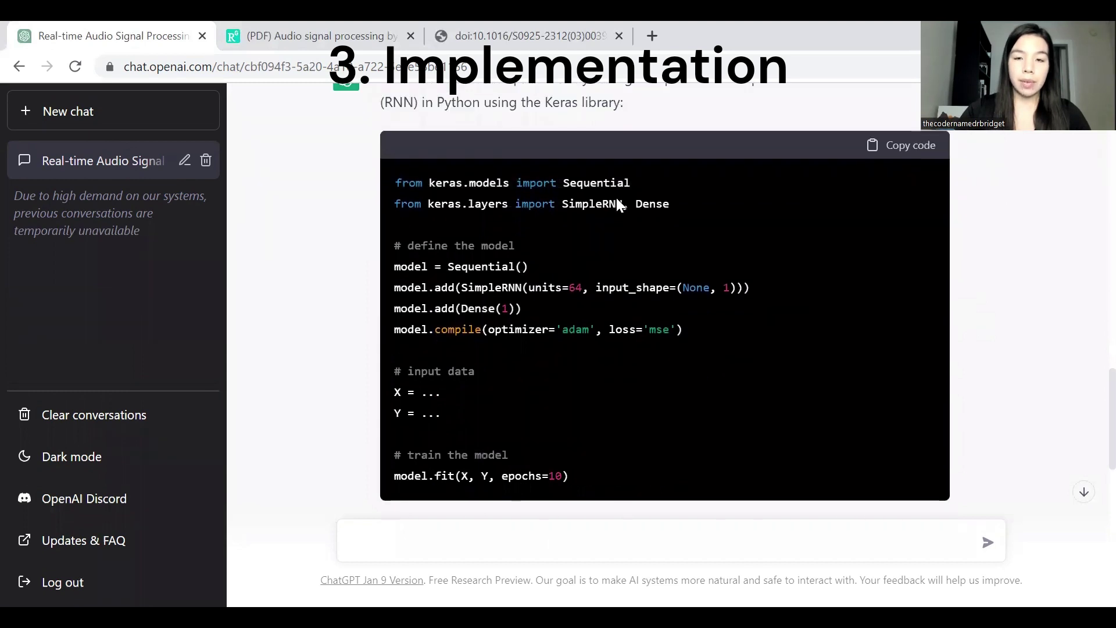
pyautogui.doubleClick(531, 167)
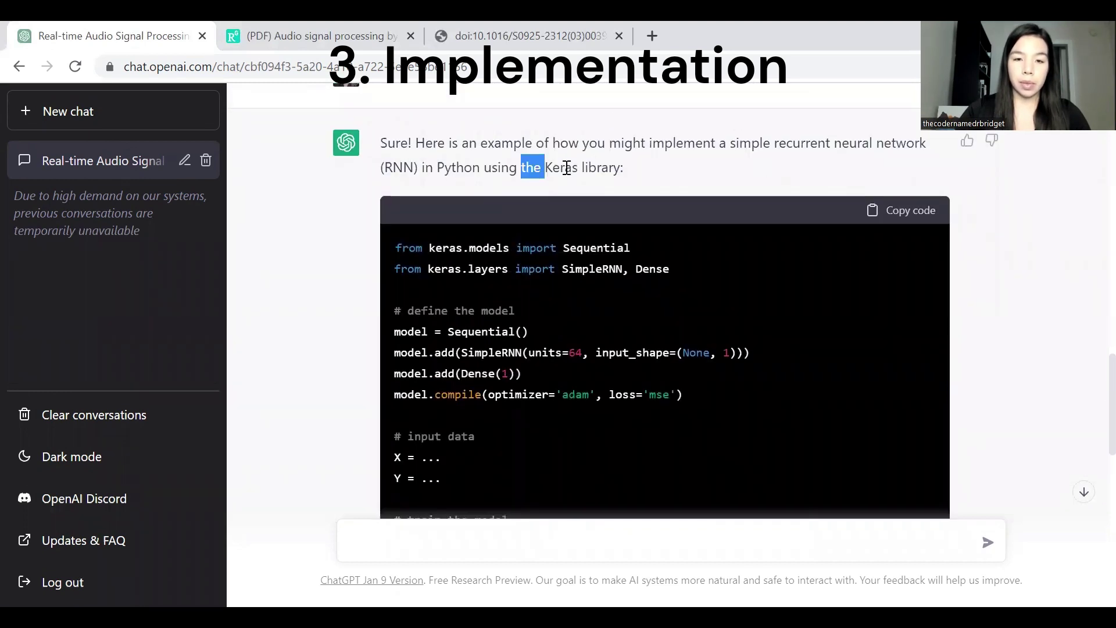
pyautogui.doubleClick(561, 169)
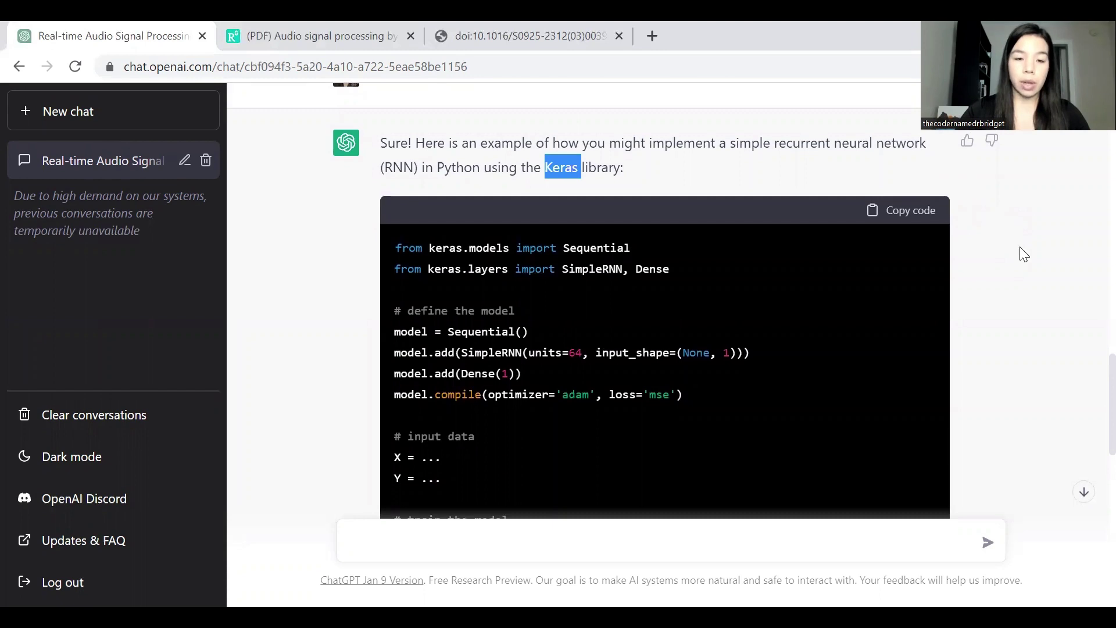
pyautogui.scroll(-2, 1023, 254)
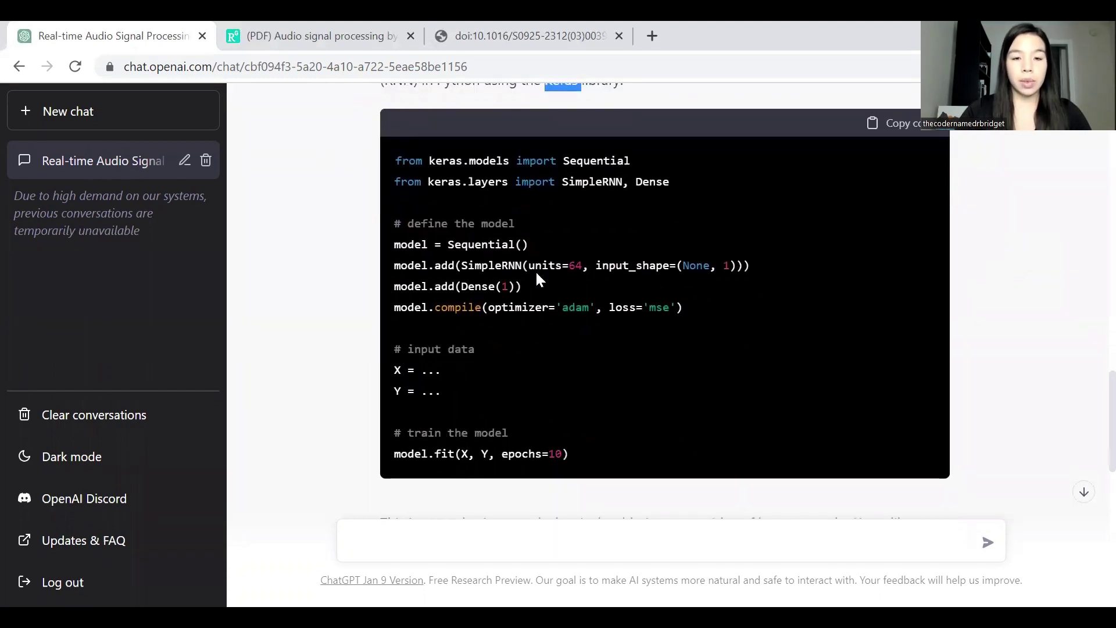
pyautogui.moveTo(568, 294); pyautogui.dragTo(341, 294)
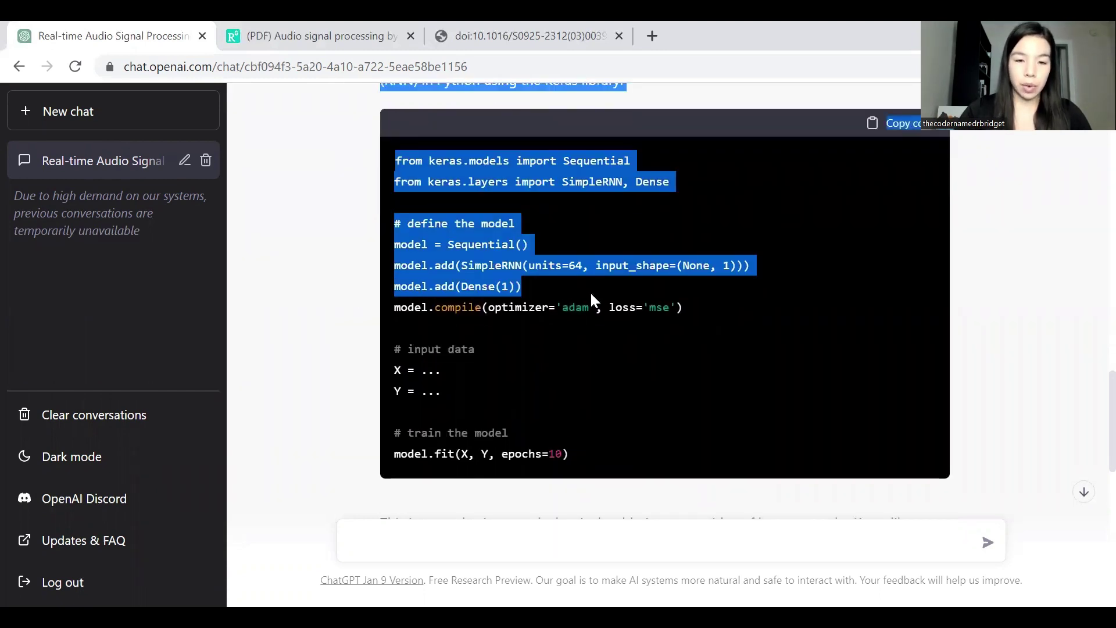
pyautogui.click(753, 286)
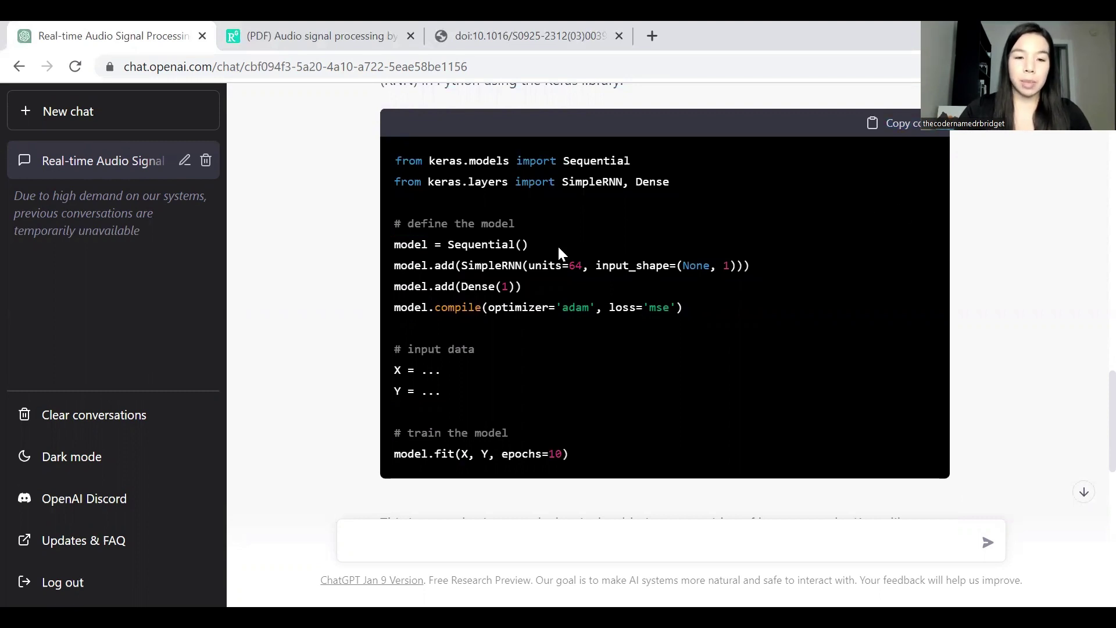
pyautogui.moveTo(558, 246); pyautogui.dragTo(382, 256)
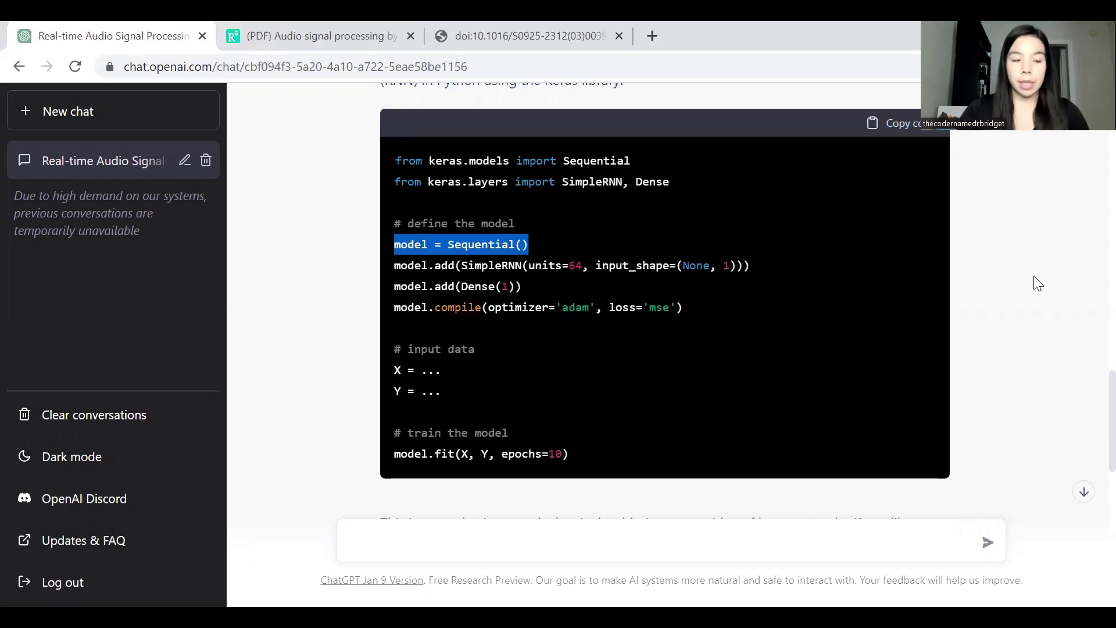
pyautogui.click(1049, 290)
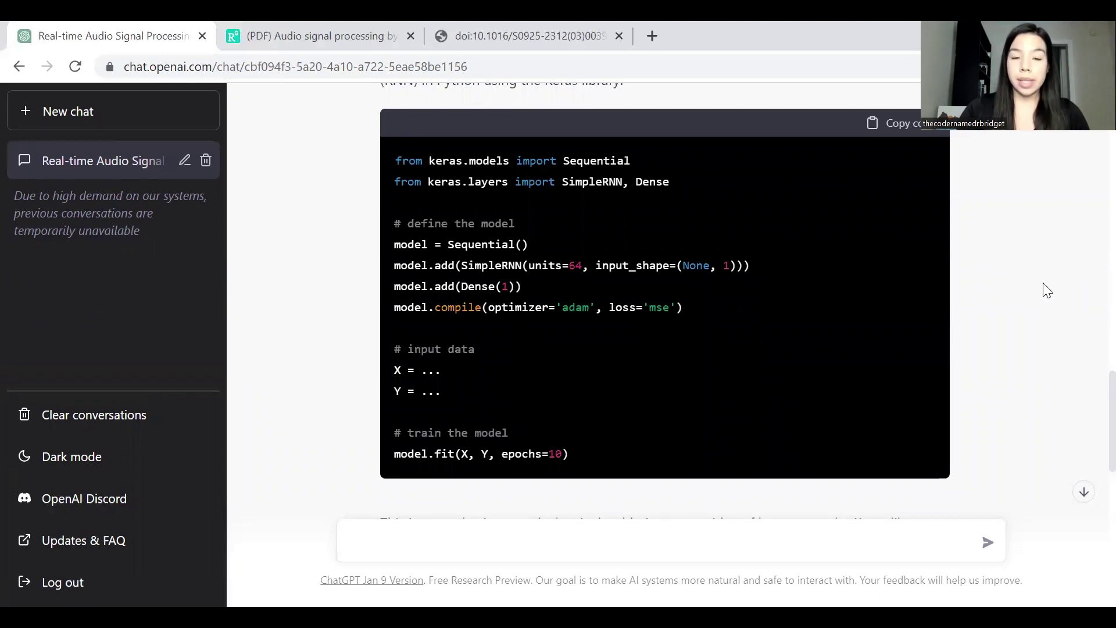
# Step: Scroll down past the code explanation to the 'check my understanding' message
pyautogui.scroll(-2, 1047, 290)
pyautogui.scroll(-3, 1047, 289)
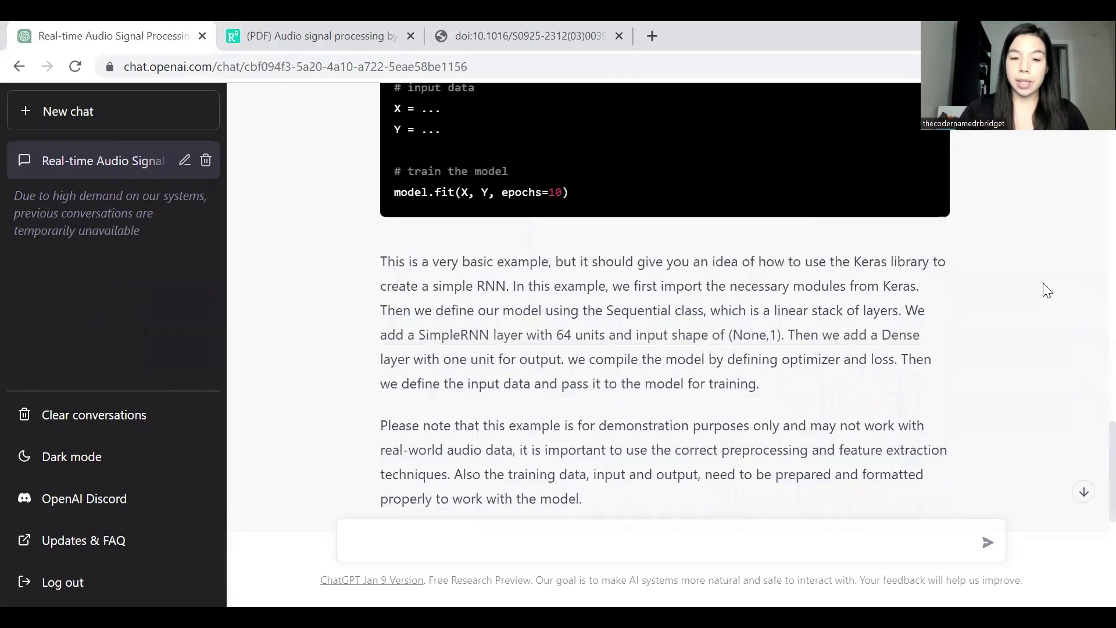
pyautogui.scroll(-5, 1047, 289)
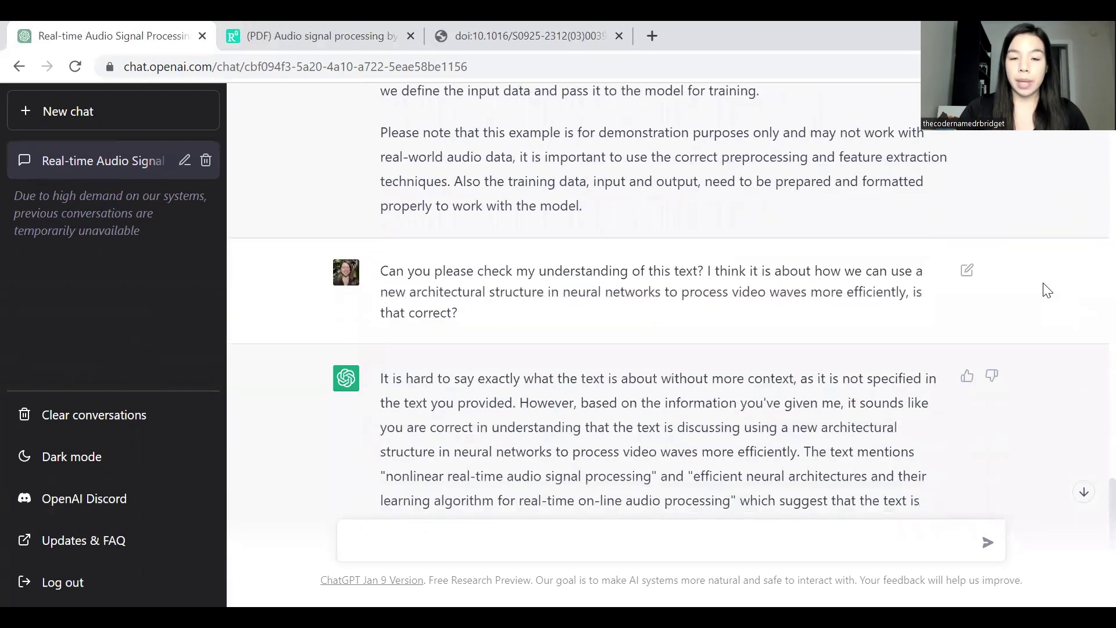
pyautogui.scroll(-3, 1047, 290)
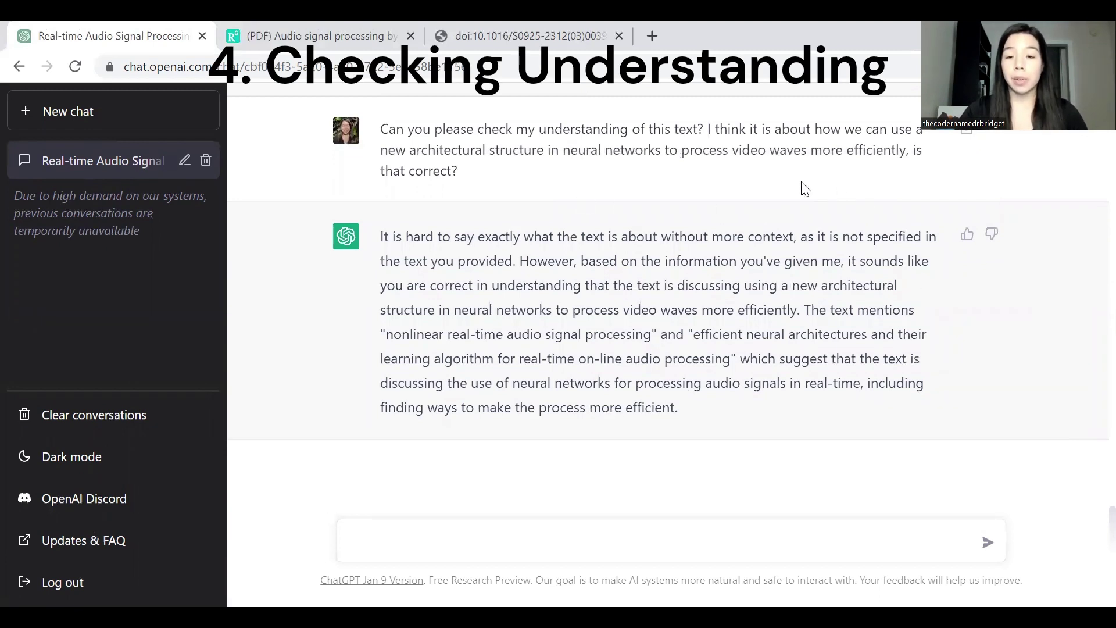
# Step: Highlight the understanding-check question, then mark the word 'video' in it
pyautogui.moveTo(706, 129); pyautogui.dragTo(796, 175)
pyautogui.click(741, 175)
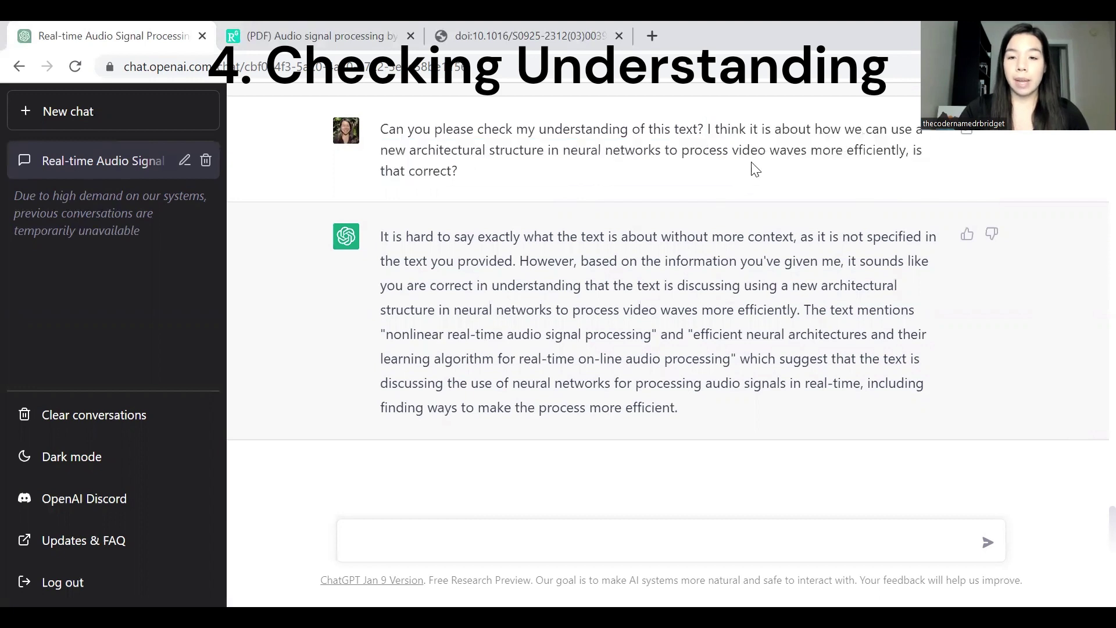
pyautogui.doubleClick(745, 149)
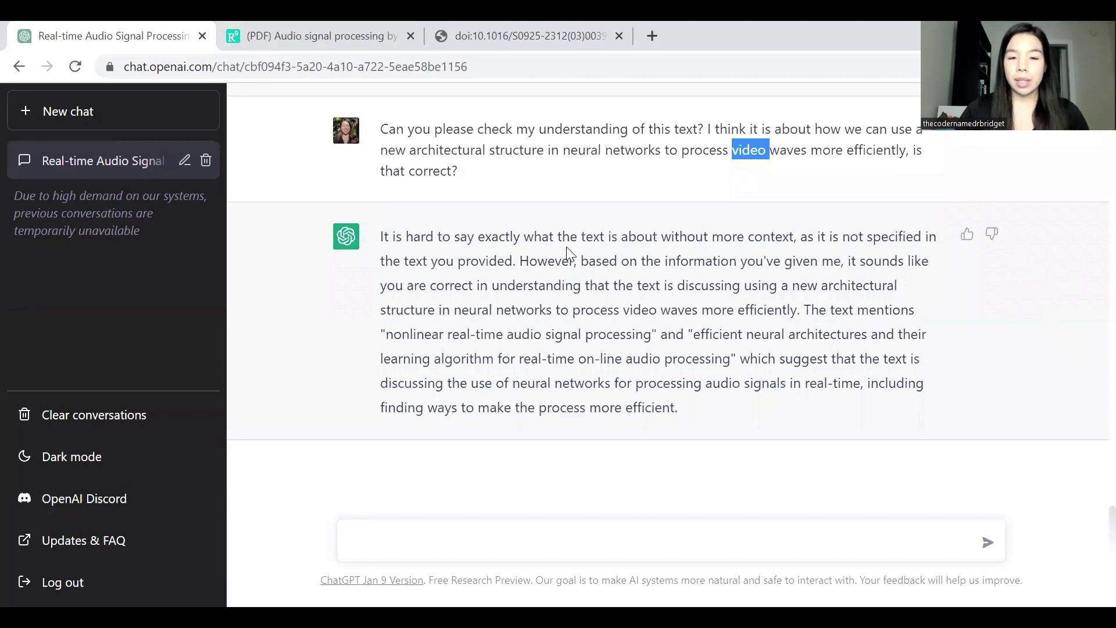
pyautogui.moveTo(522, 260); pyautogui.dragTo(363, 247)
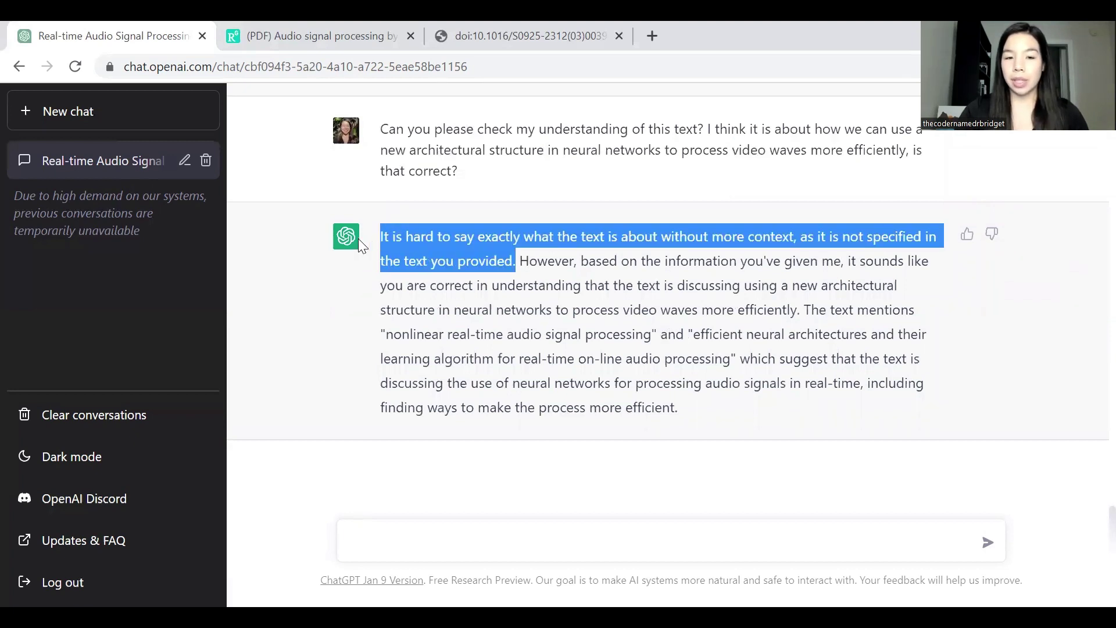
pyautogui.click(326, 300)
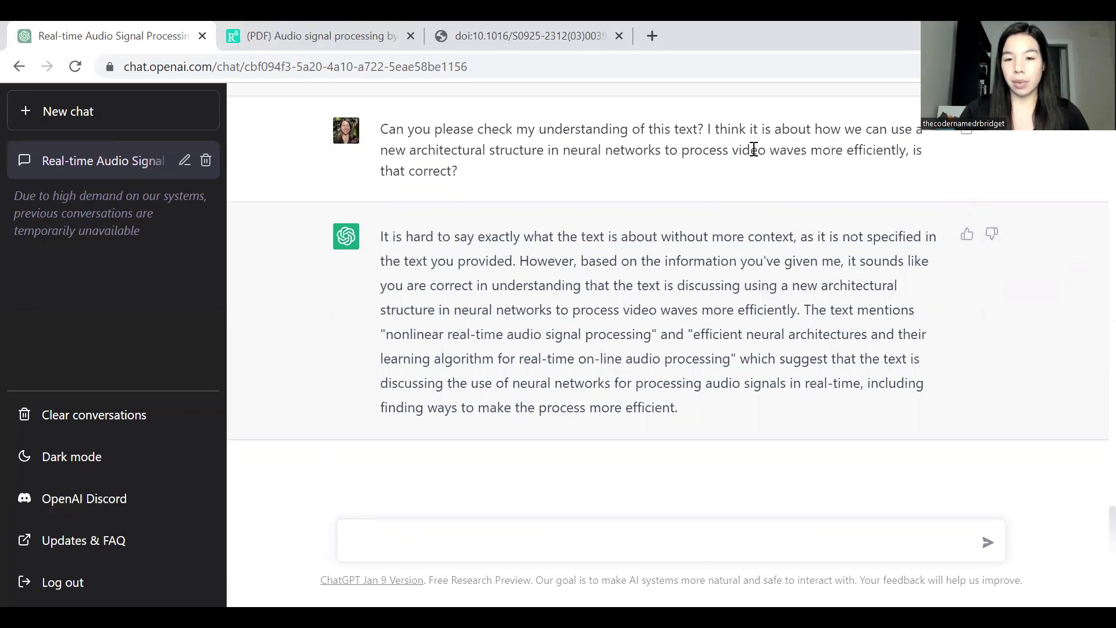
pyautogui.doubleClick(716, 382)
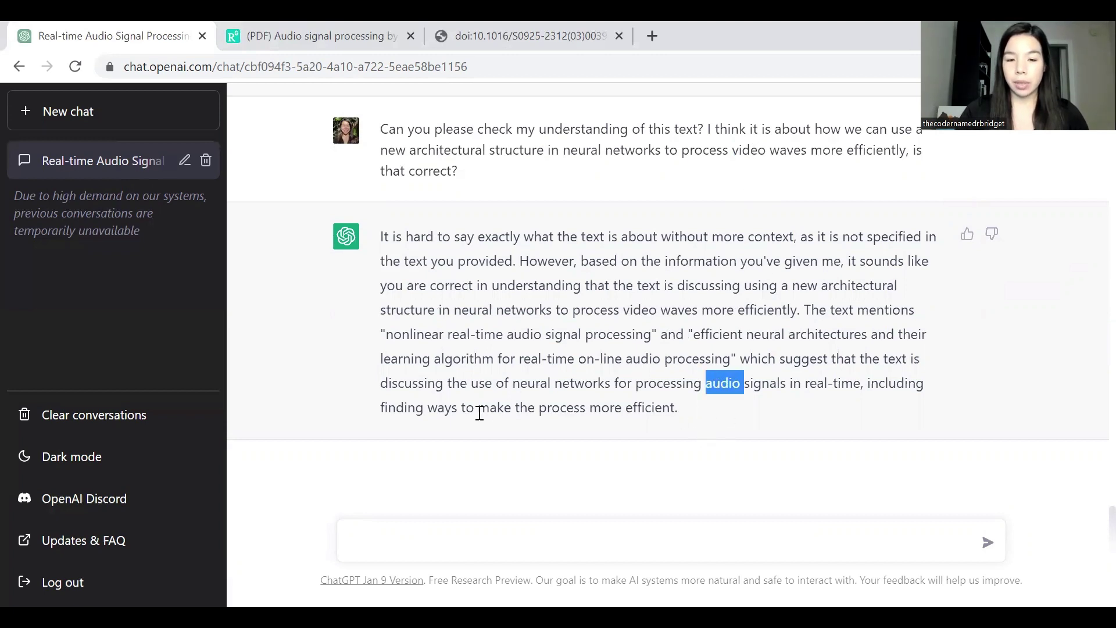
pyautogui.moveTo(710, 410); pyautogui.dragTo(801, 308)
pyautogui.click(942, 277)
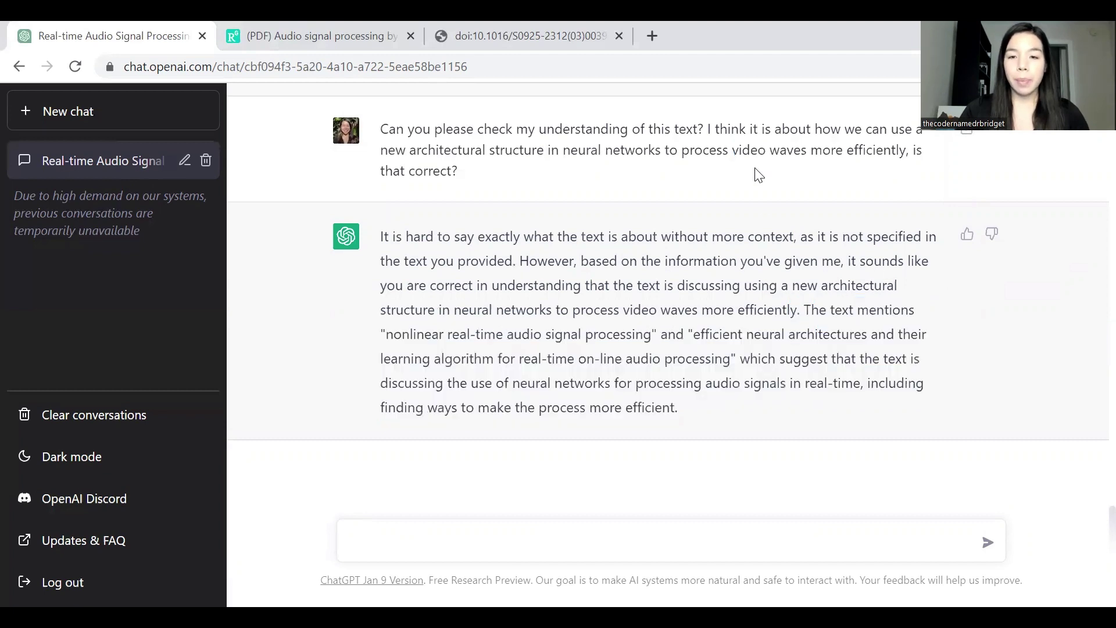
pyautogui.doubleClick(750, 150)
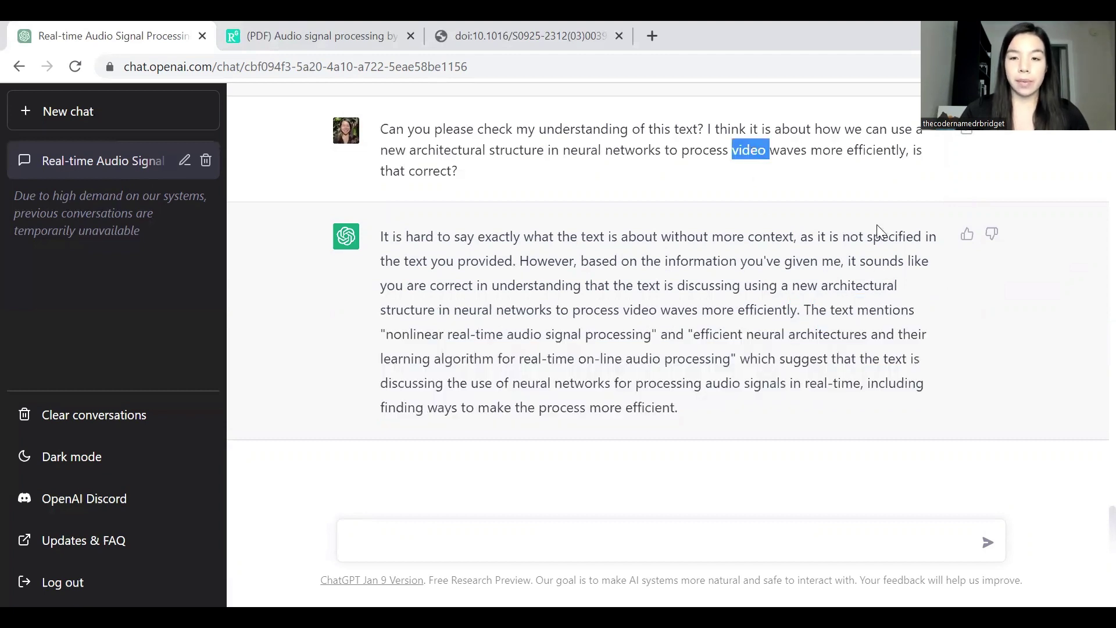
pyautogui.click(1025, 337)
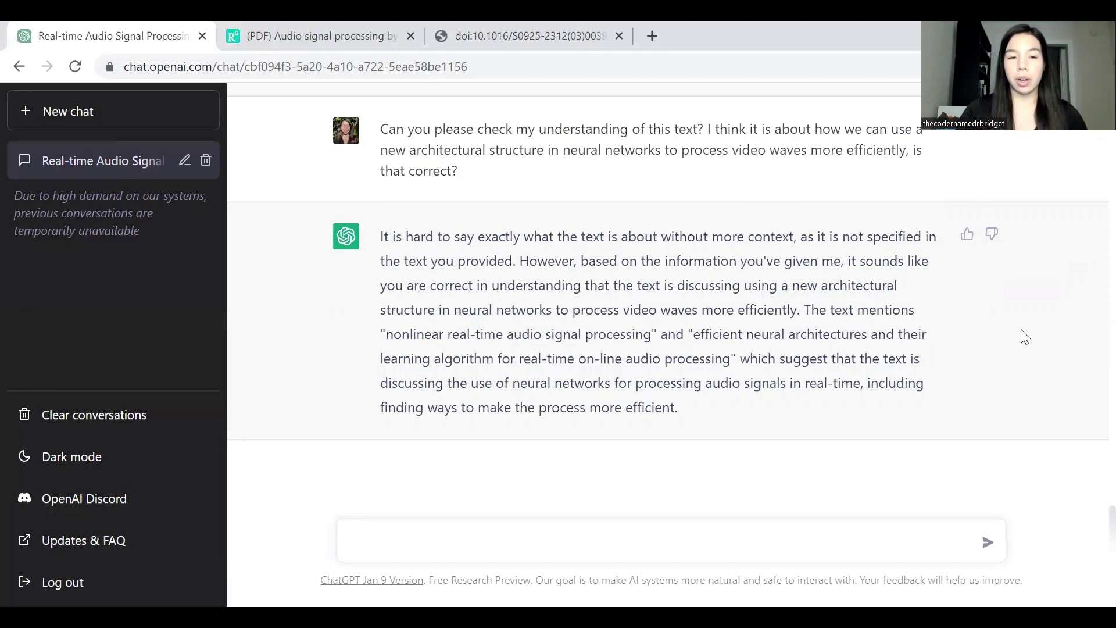